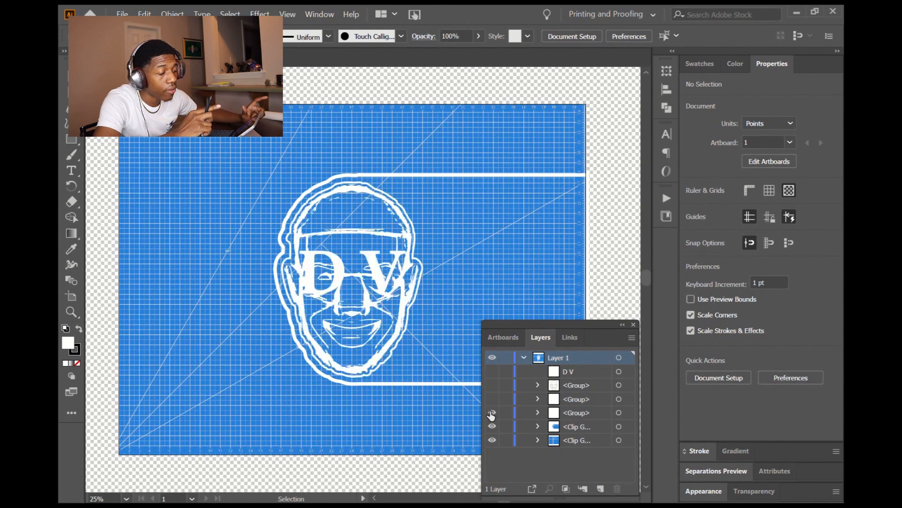
- Show the hidden side-profile head and group it with the front-face group and the outline clip group
left_click(493, 398)
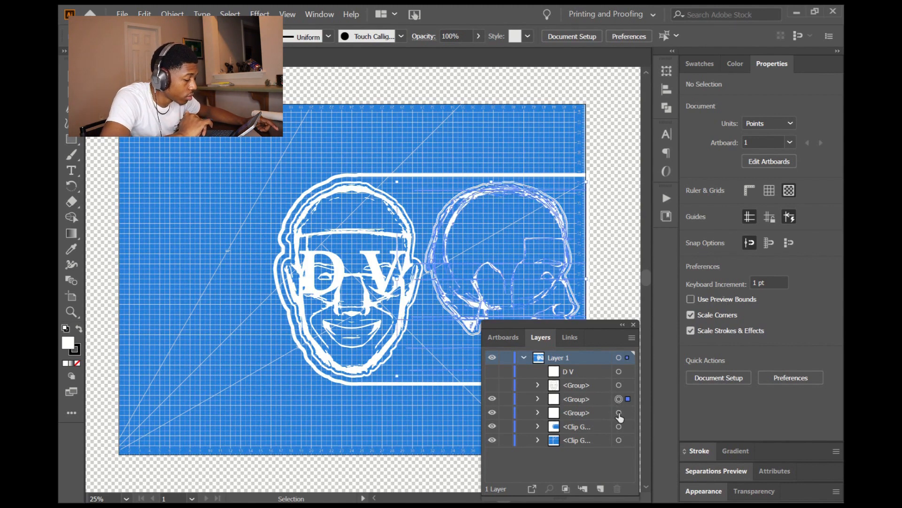
left_click(619, 414, "shift")
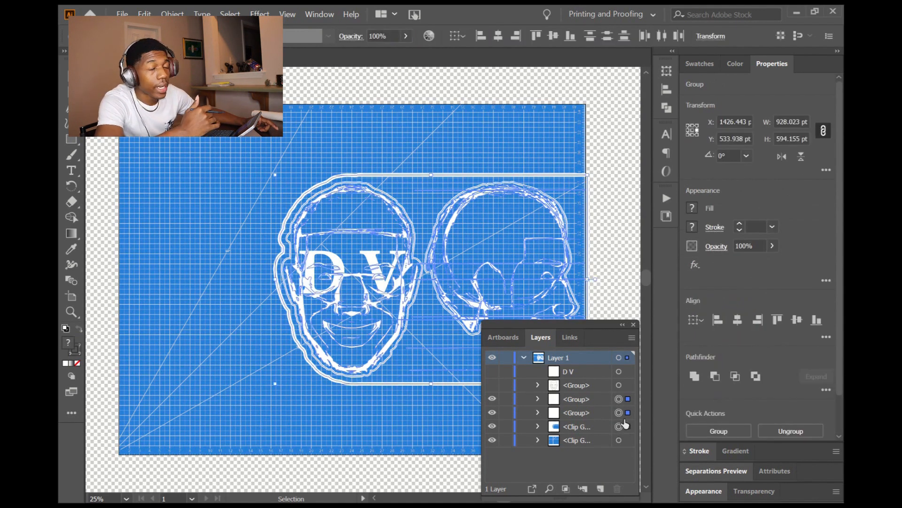
left_click(619, 426, "shift")
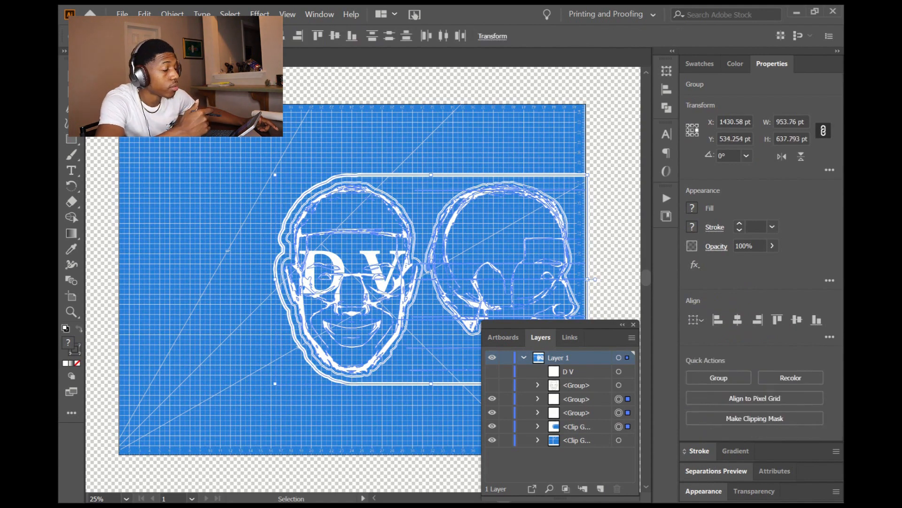
key("ctrl+g")
left_click(620, 268)
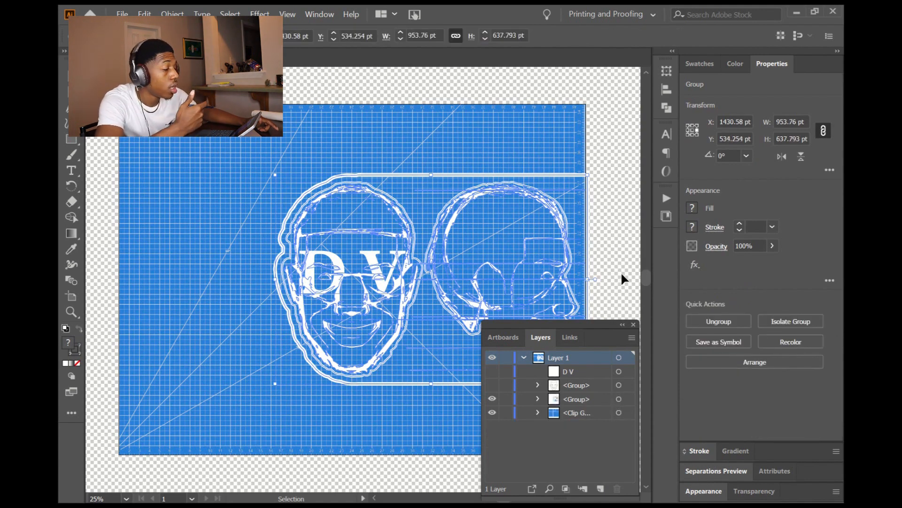
- Toggle the combined head group off and on, and ungroup it back into its separate parts
left_click(492, 398)
left_click(492, 399)
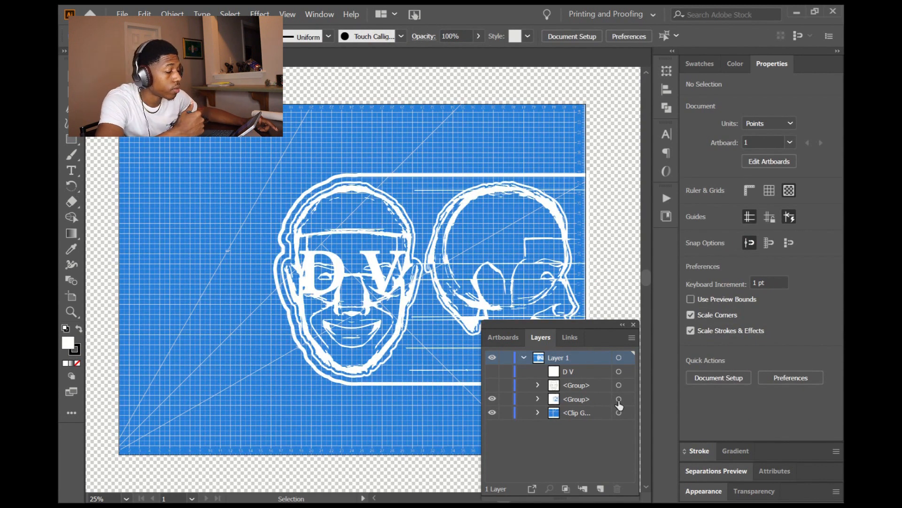
left_click(619, 399)
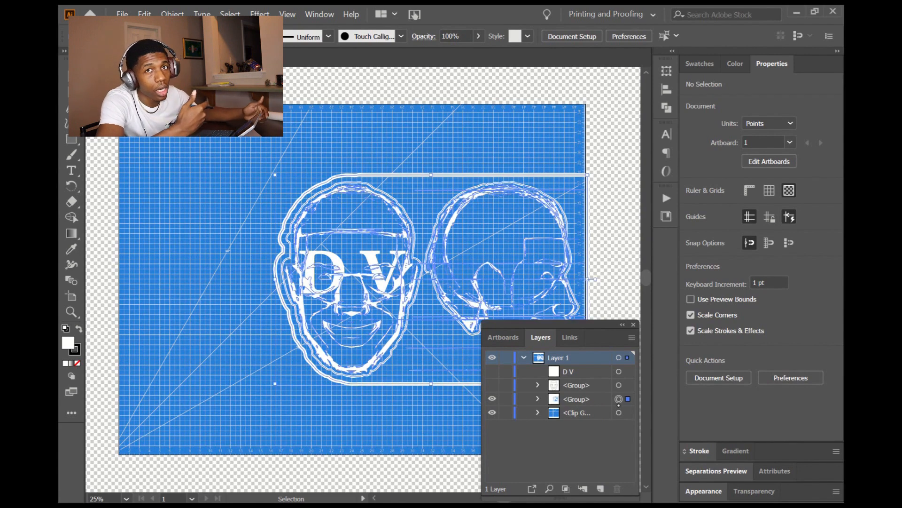
key("ctrl+shift+g")
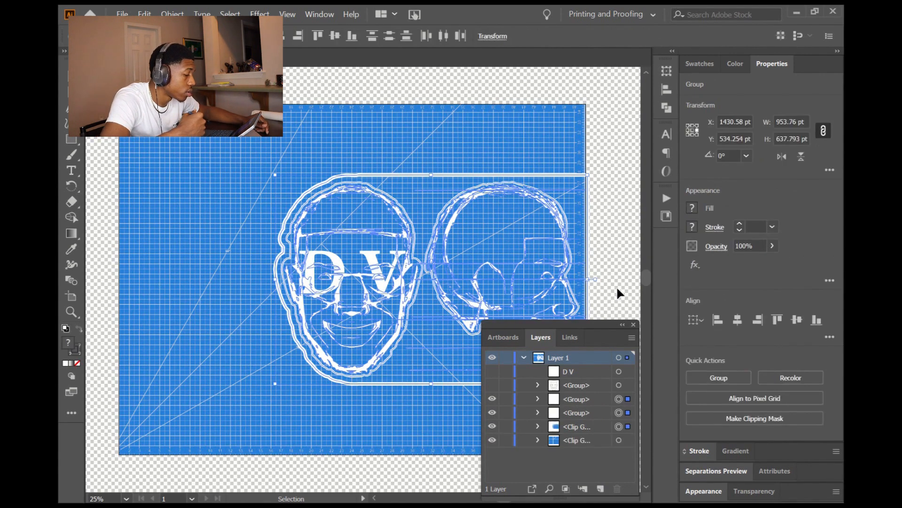
left_click(616, 286)
- Toggle the visibility of the side profile, front face and outline individually to check that each is a separate layer
left_click(492, 399)
left_click(492, 413)
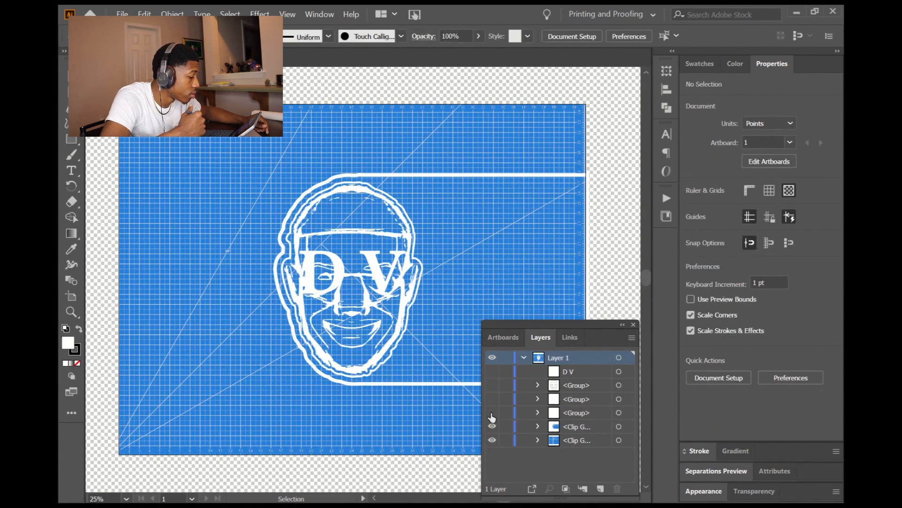
left_click(492, 426)
left_click(491, 413)
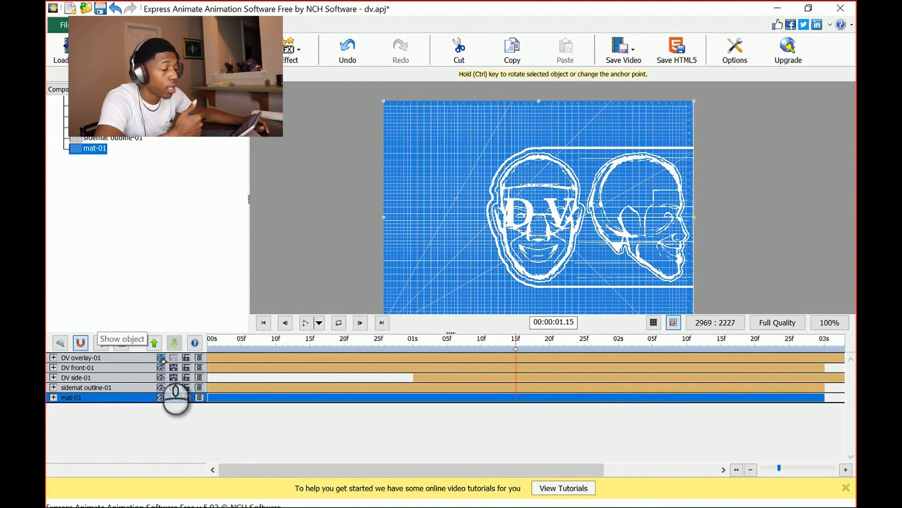
- In Express Animate, hide the overlay, front, side, outline and mat objects one after another
left_click(162, 368)
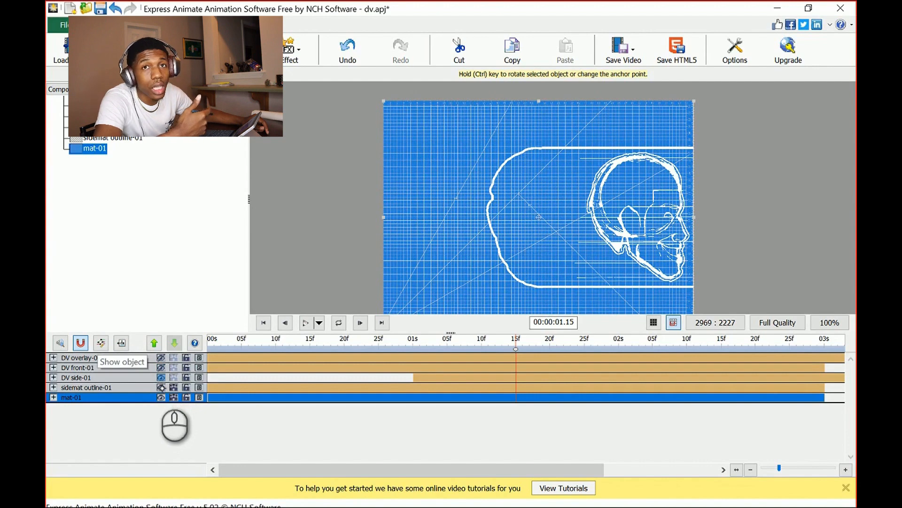
left_click(161, 388)
left_click(161, 398)
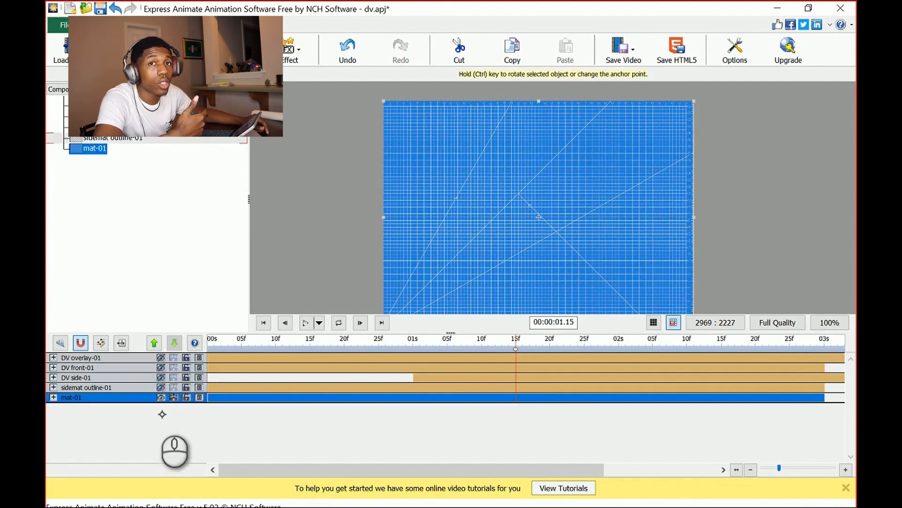
left_click(161, 397)
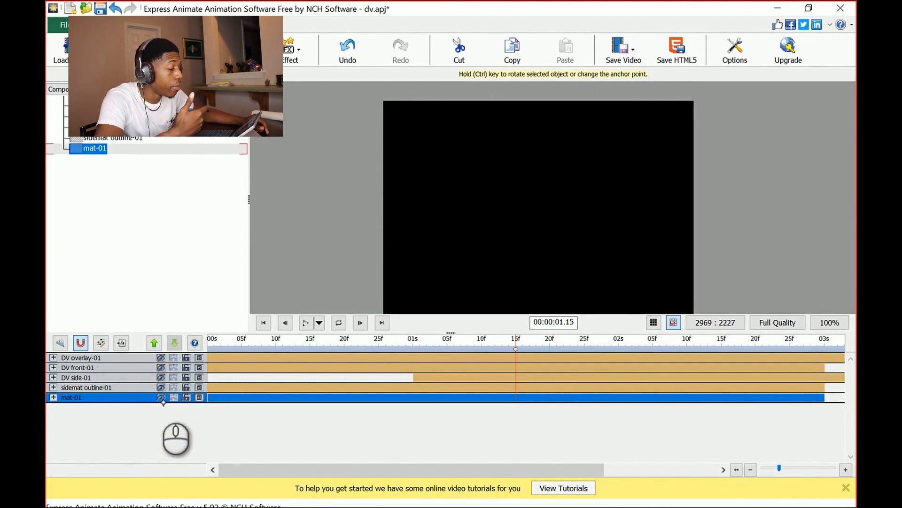
- Show the mat-01, sidemat outline-01, DV side-01 and DV front-01 objects again one at a time
left_click(162, 397)
left_click(162, 388)
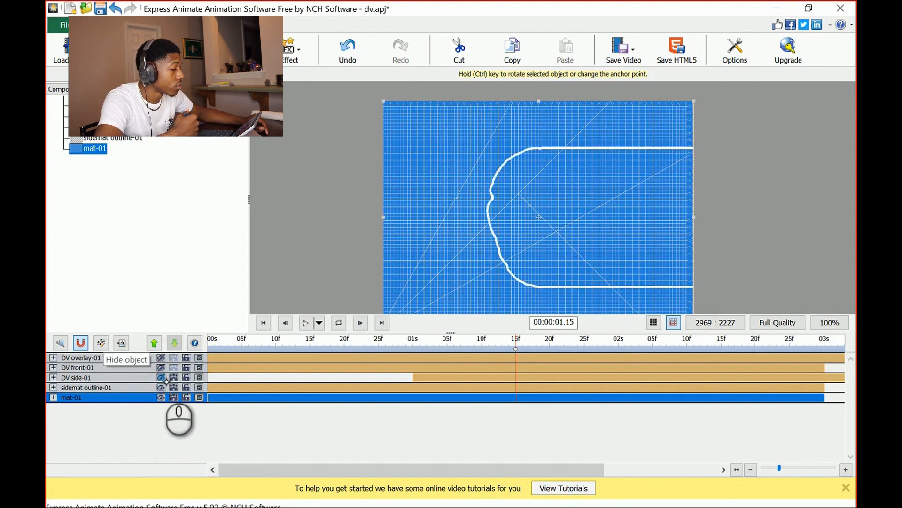
left_click(162, 377)
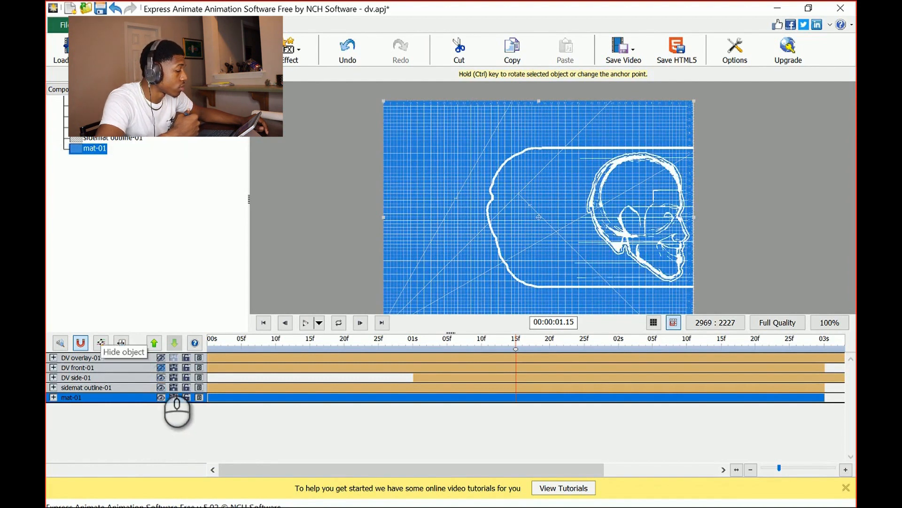
left_click(161, 367)
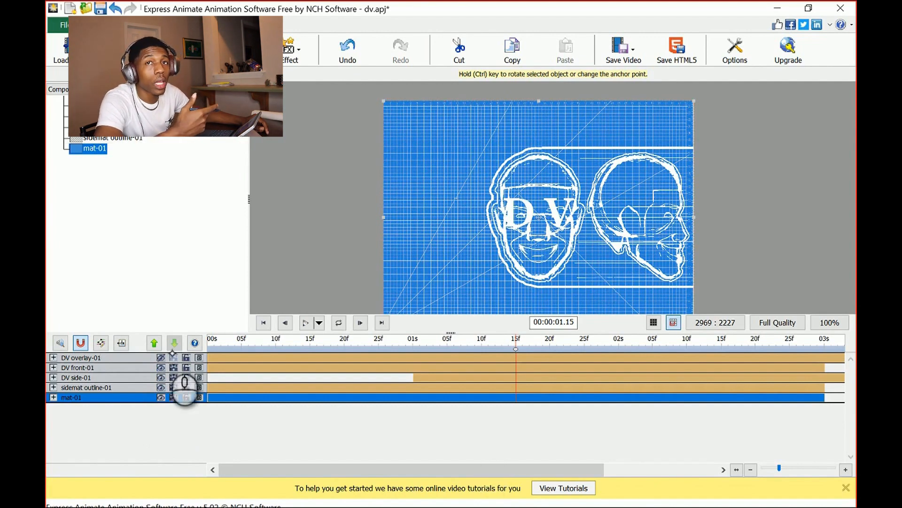
- Hide the DV front-01, DV side-01 and sidemat outline-01 objects and move the playhead to 00:00:01.16
left_click(174, 367)
left_click(173, 377)
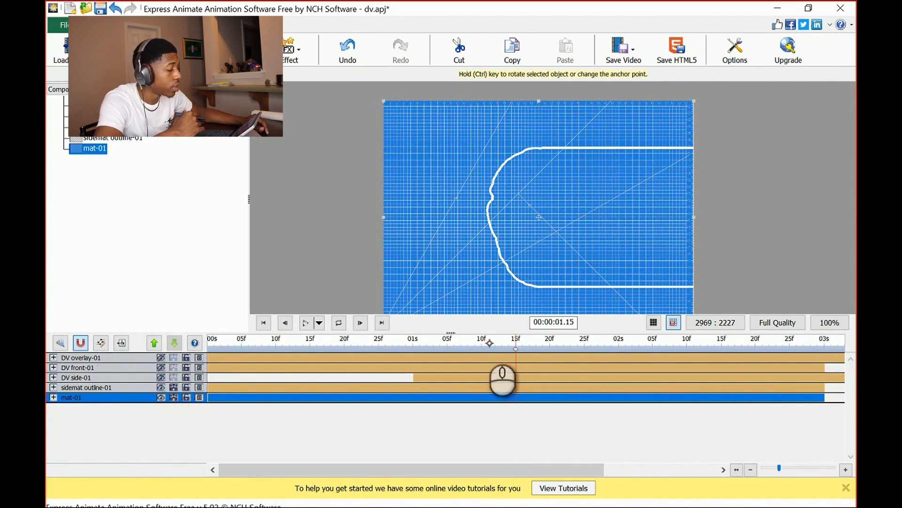
left_click(173, 387)
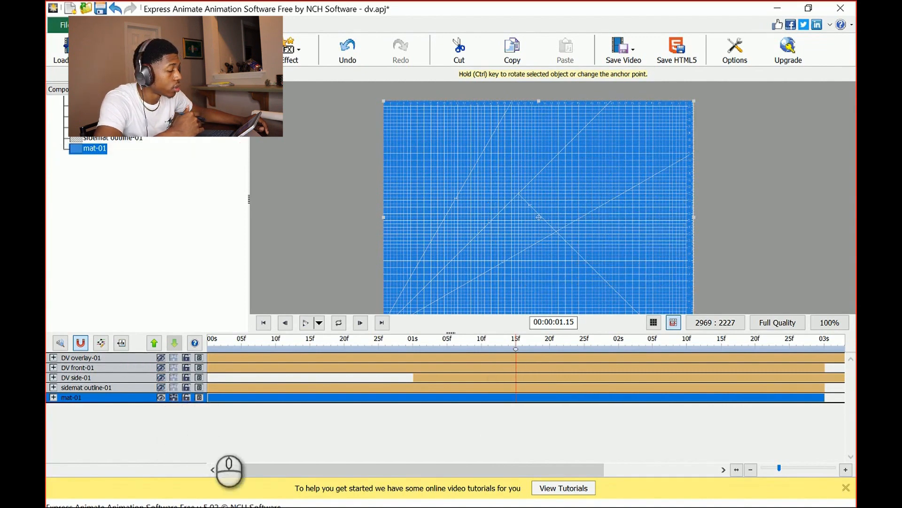
left_click(523, 347)
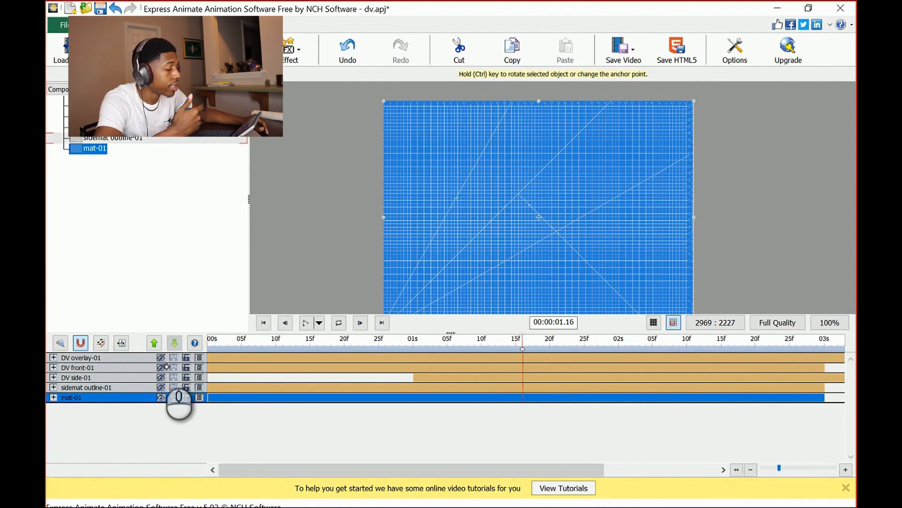
- Show the DV overlay-01 object and check it with the mat-01 background hidden and shown again
left_click(173, 357)
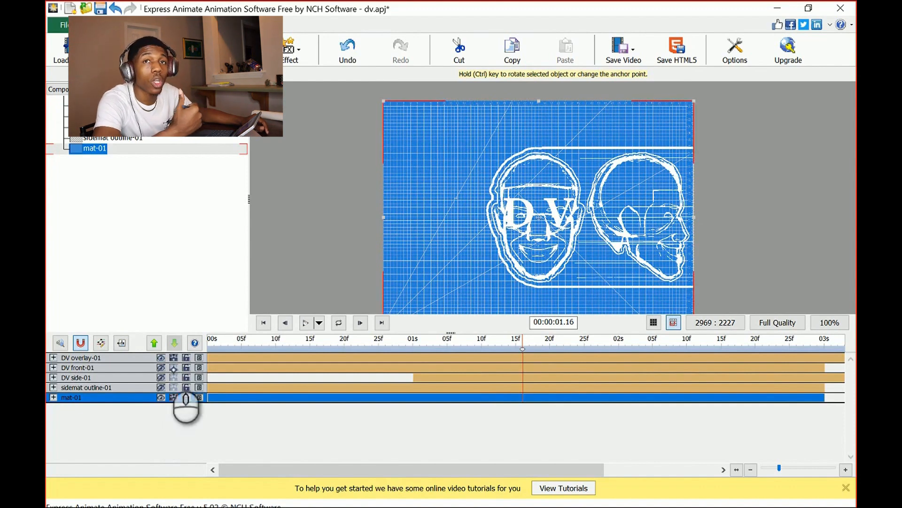
left_click(174, 397)
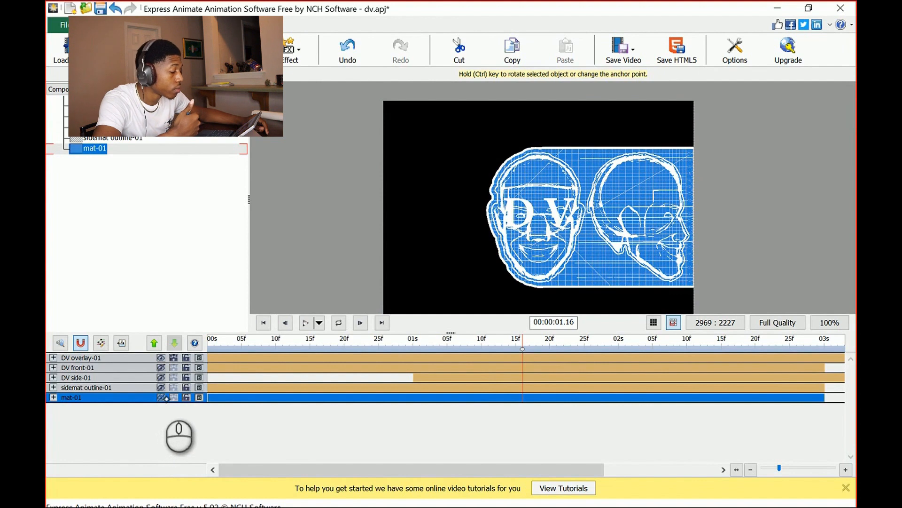
left_click(174, 397)
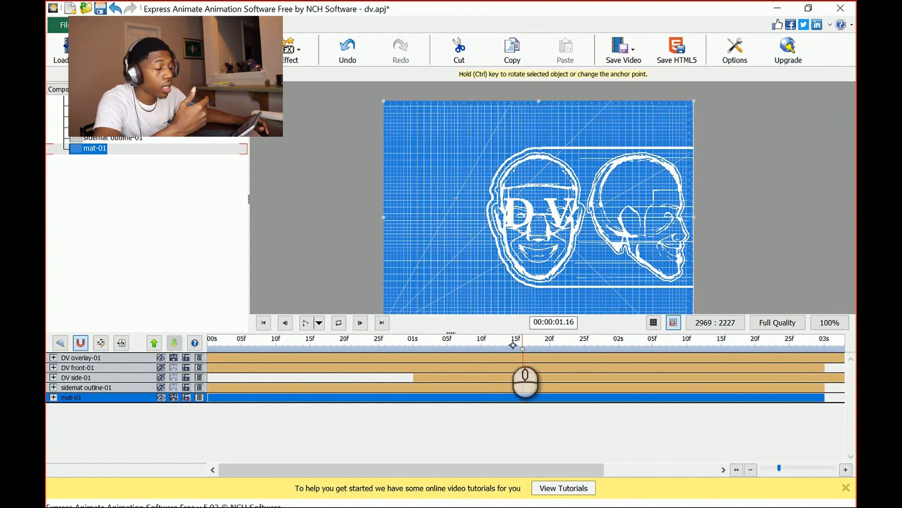
- Return the playhead to 00:00:01.15 and show the sidemat outline-01, DV side-01 and DV front-01 objects
left_click(518, 343)
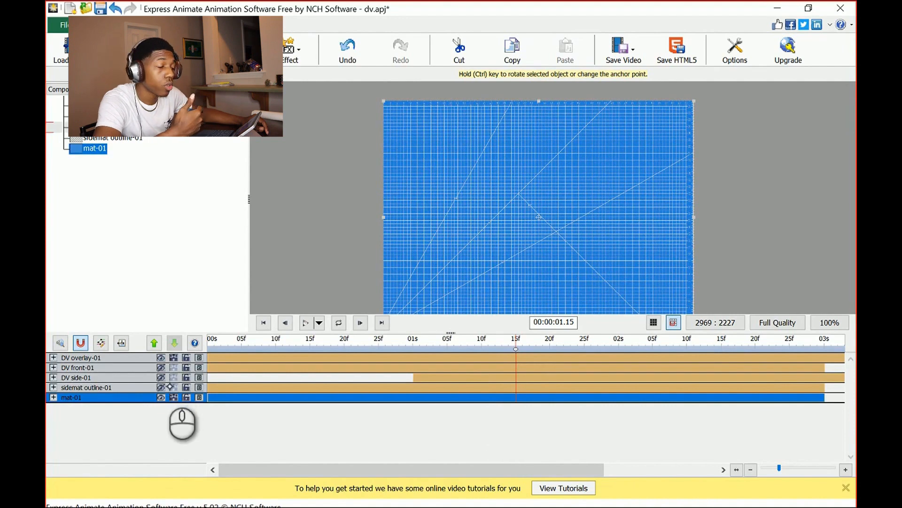
left_click(162, 387)
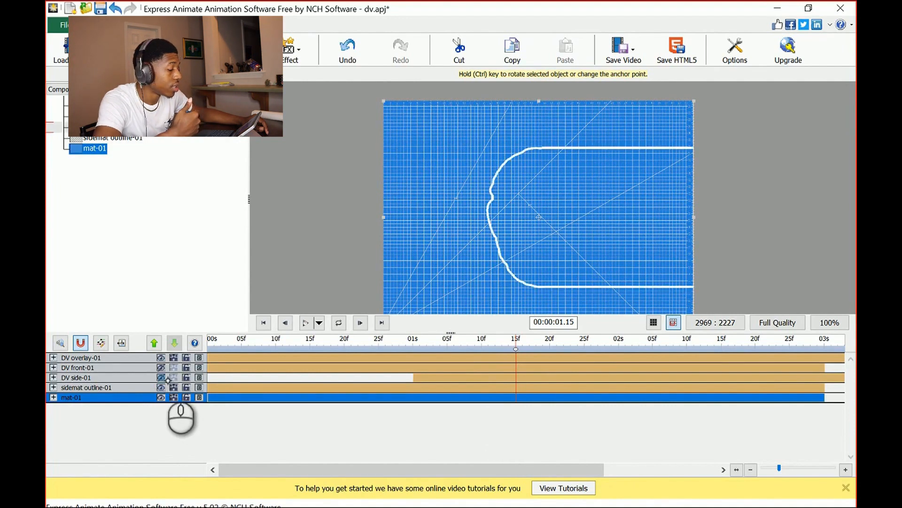
left_click(161, 377)
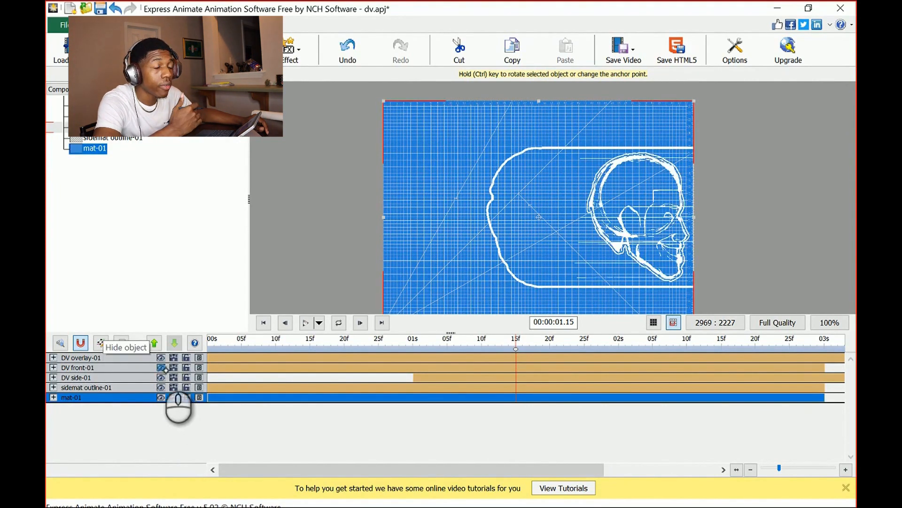
left_click(162, 368)
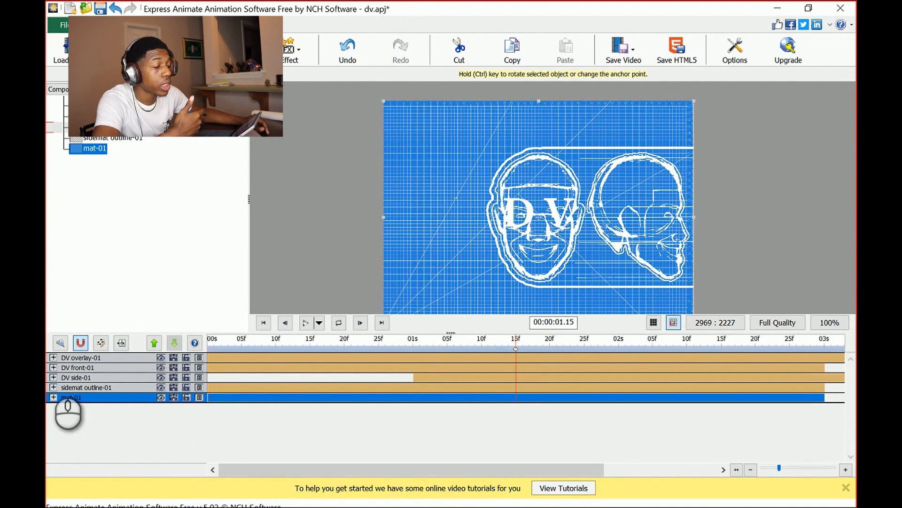
- Expand the DV front-01 properties and examine its scale keyframes at 0 and 1 second and opacity keyframes at 1.15 and 1.16
left_click(78, 367)
left_click(53, 367)
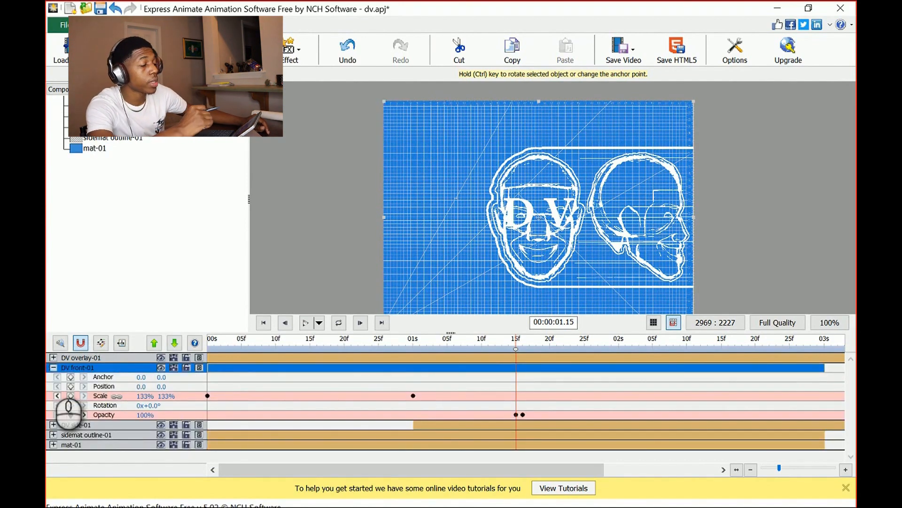
left_click(210, 347)
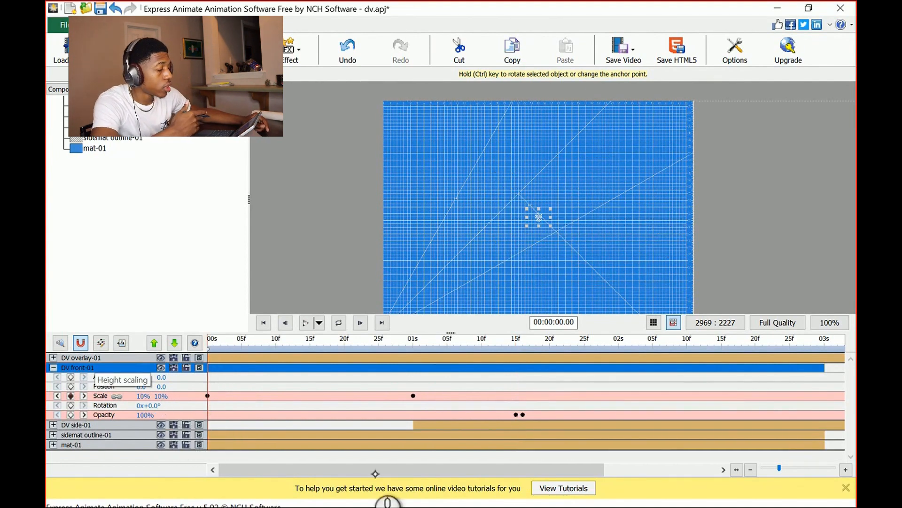
left_click(417, 348)
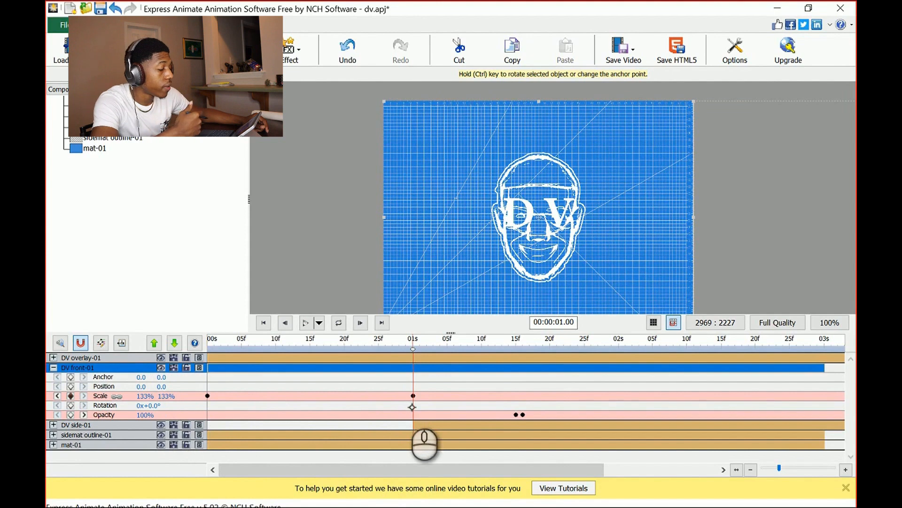
left_click(516, 348)
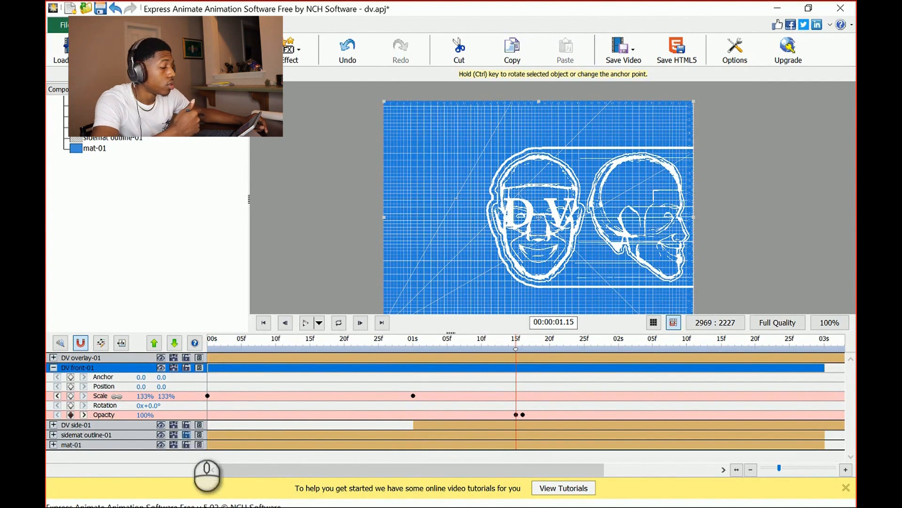
left_click(525, 347)
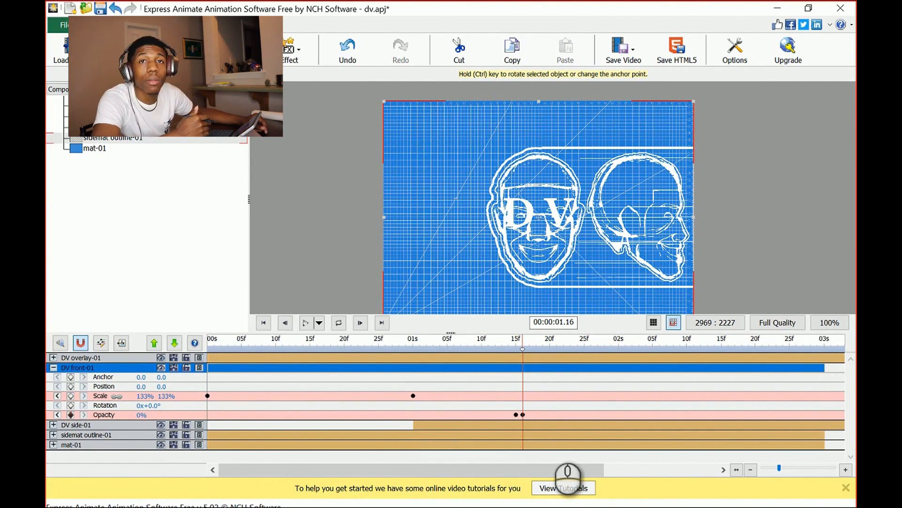
- Preview the animation twice from the first frame, keeping the playback mode on Real-time playback
mouse_move(476, 507)
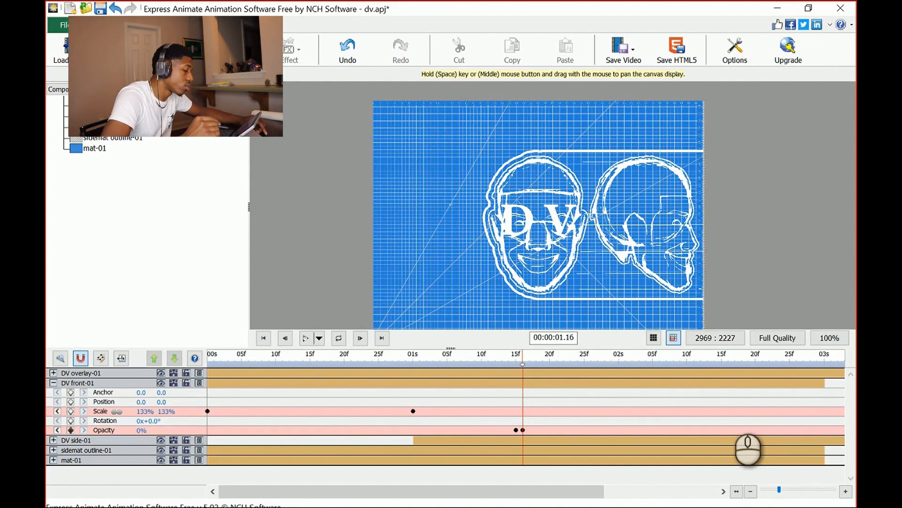
mouse_move(476, 507)
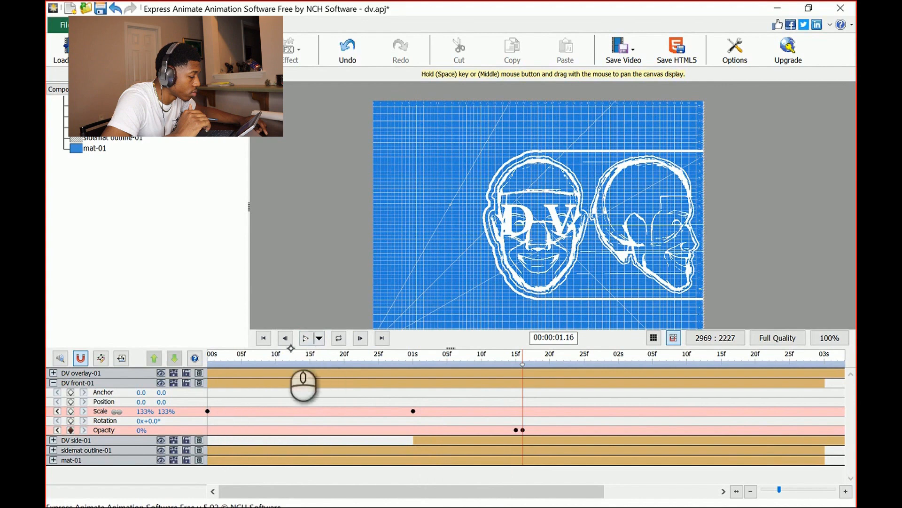
left_click(263, 338)
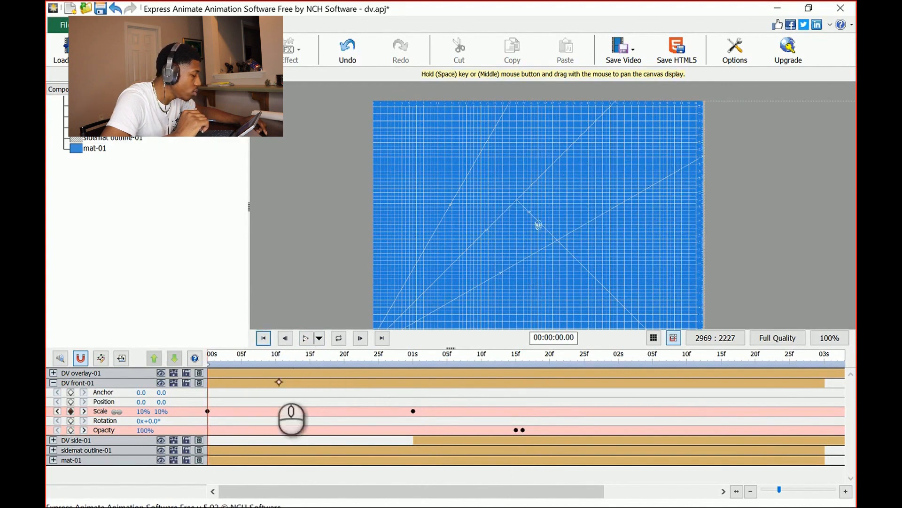
left_click(307, 339)
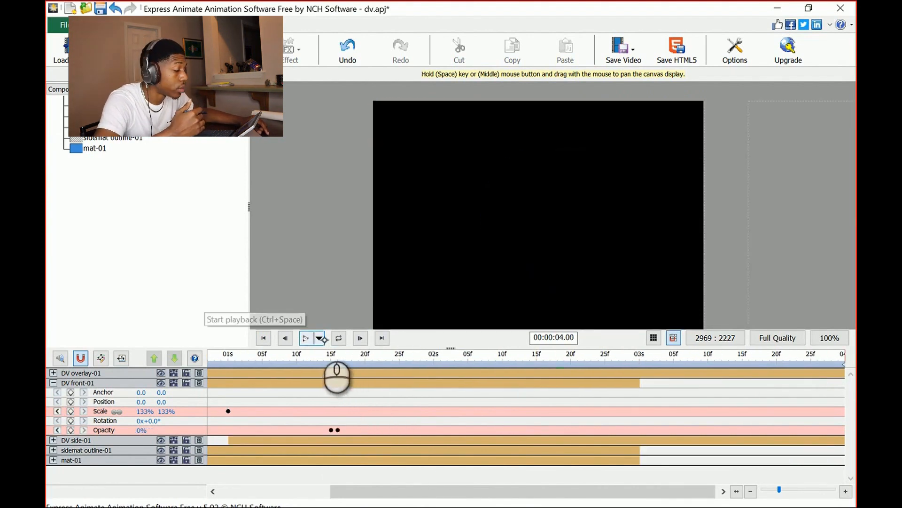
left_click(320, 338)
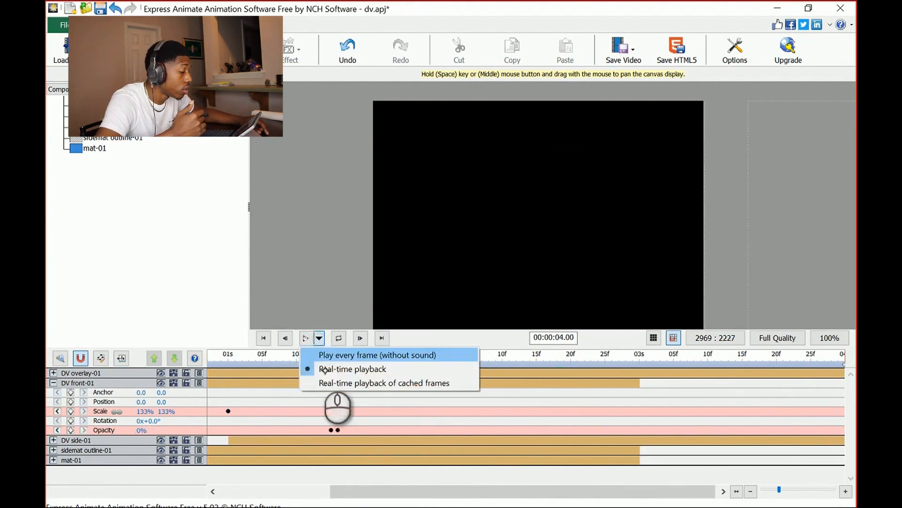
left_click(361, 369)
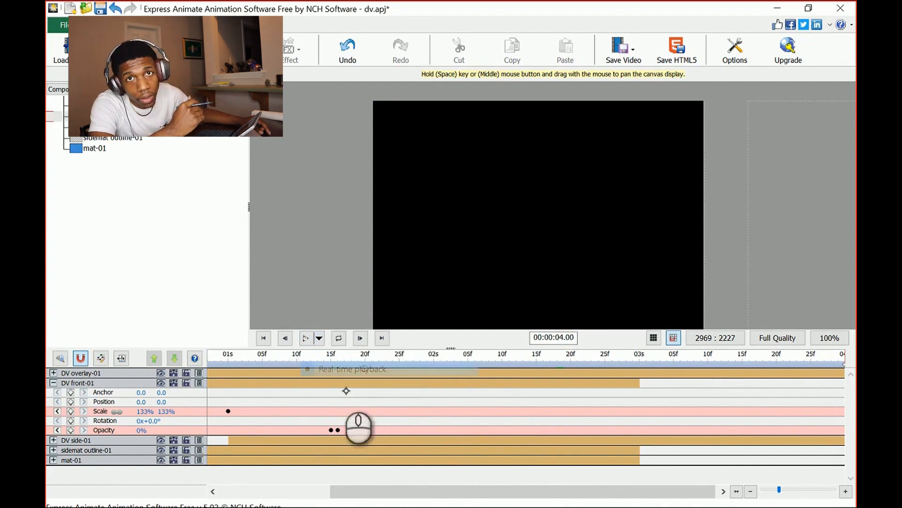
left_click(263, 338)
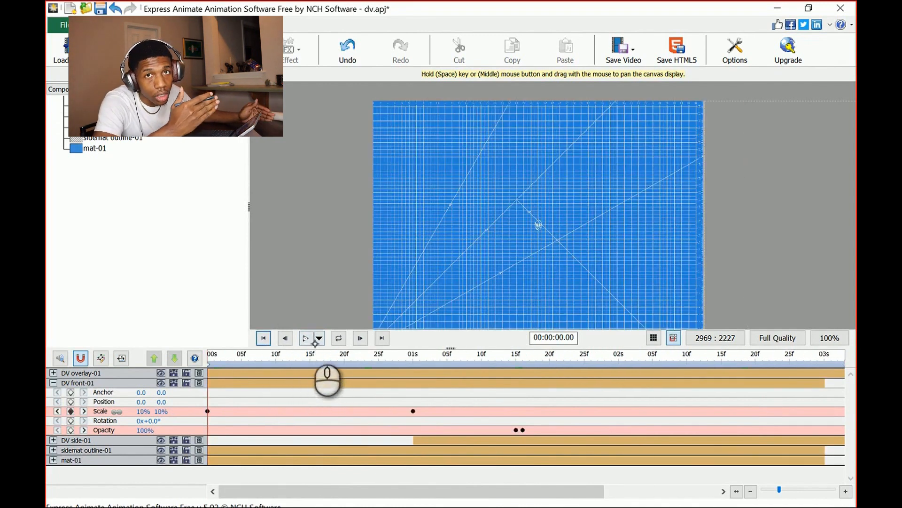
left_click(306, 338)
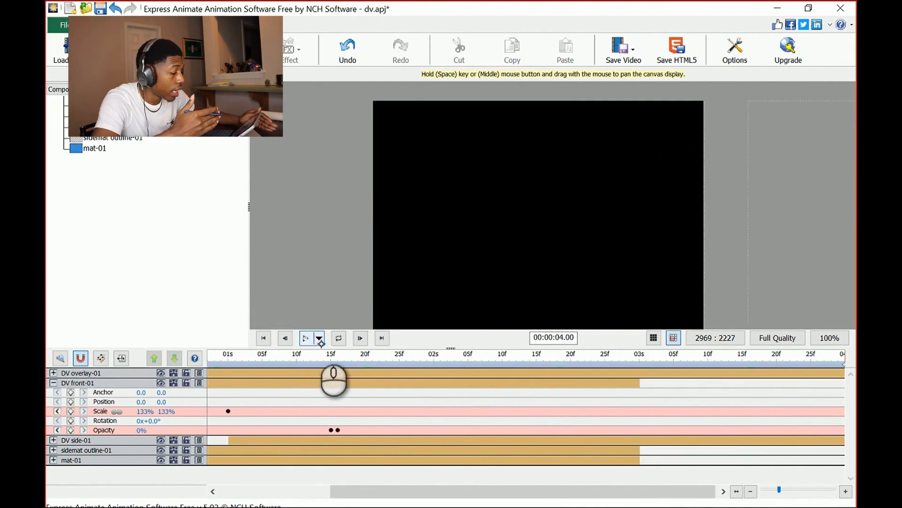
- Switch the playback mode to Play every frame (without sound) and preview the animation from the start
left_click(263, 337)
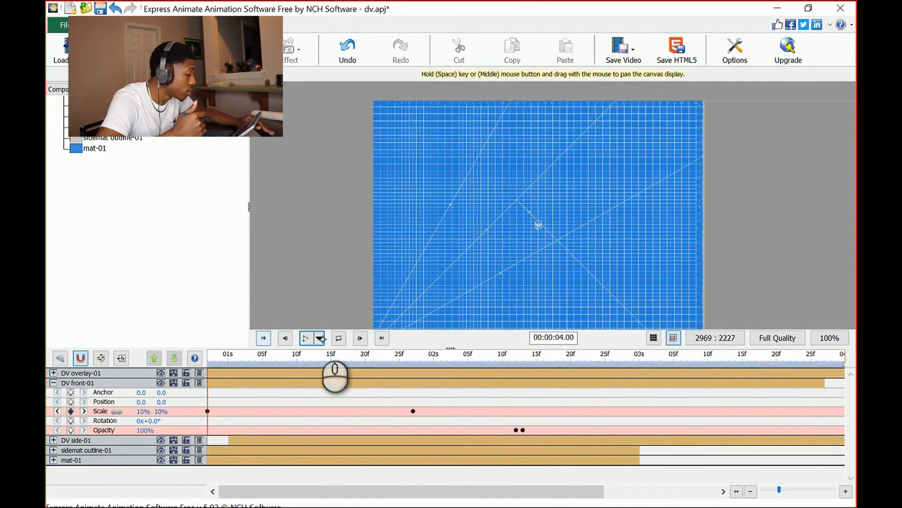
left_click(320, 337)
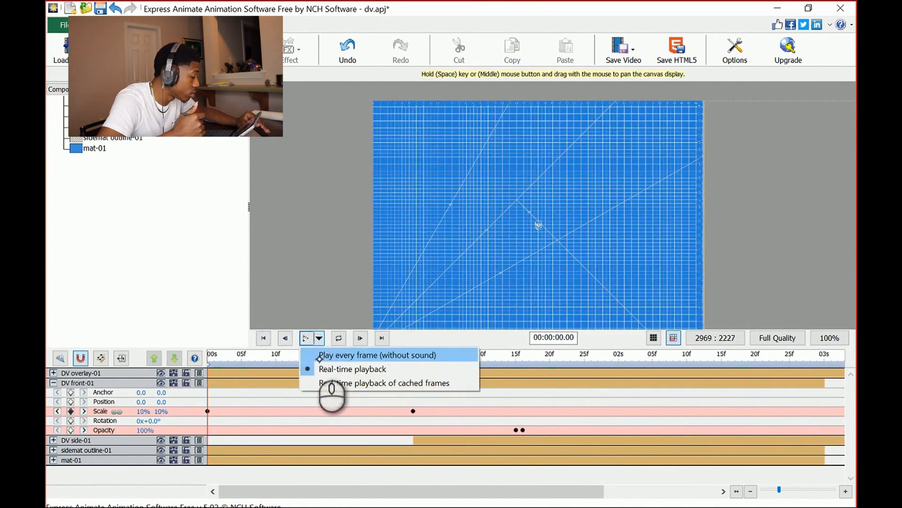
left_click(355, 360)
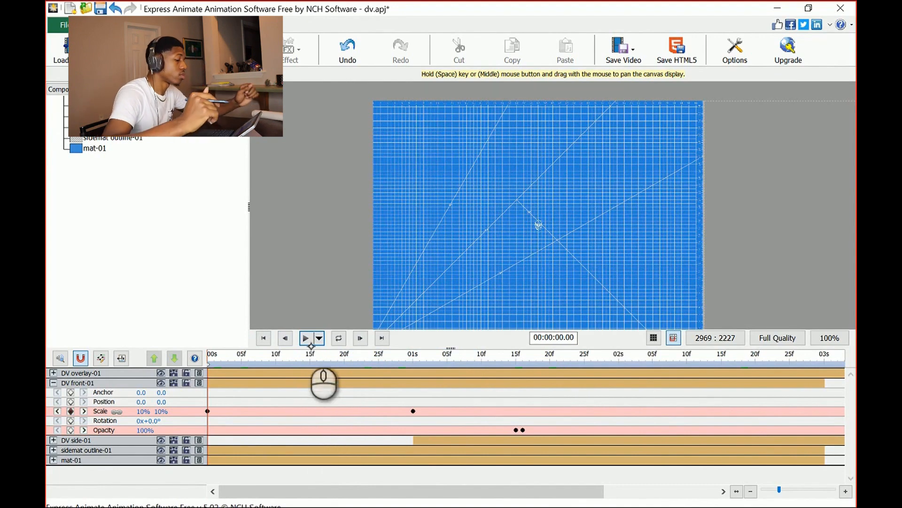
left_click(306, 337)
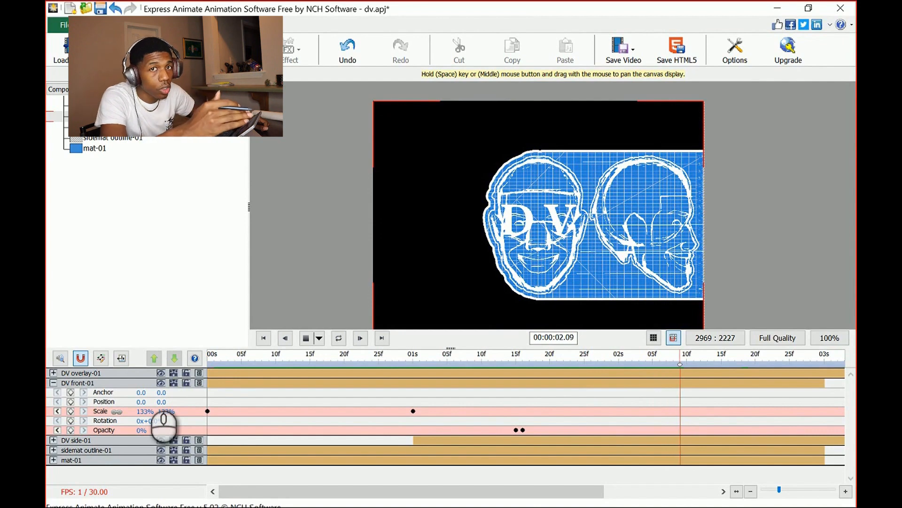
- Move the playhead to 00:00:01.00 and examine the DV front-01 scale animation in the curve editor
mouse_move(476, 507)
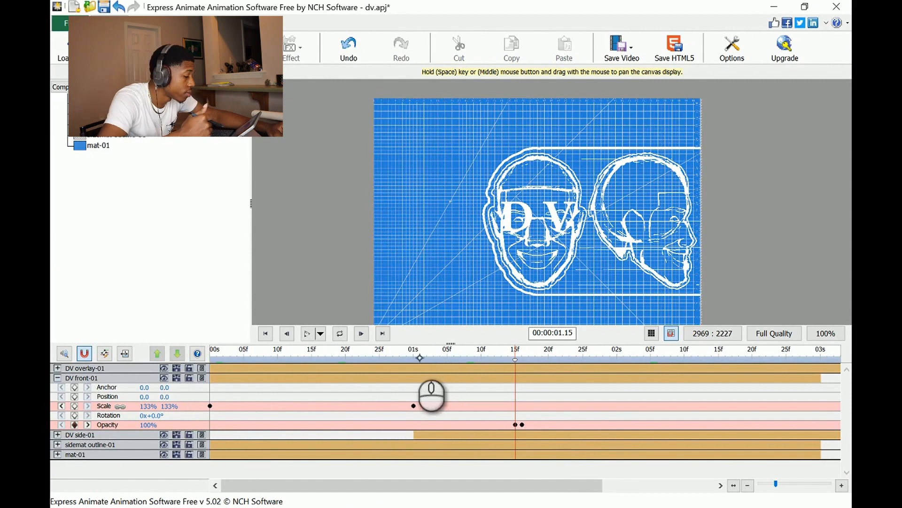
left_click(415, 357)
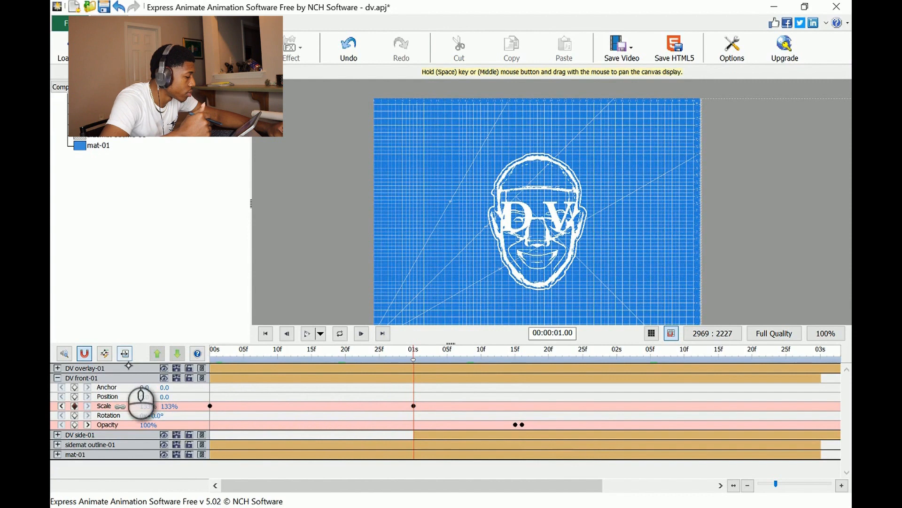
left_click(104, 353)
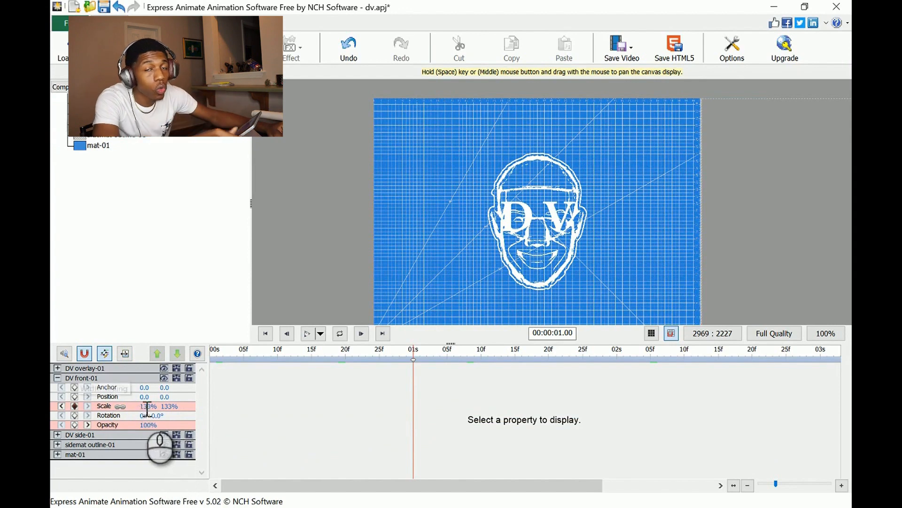
left_click(104, 406)
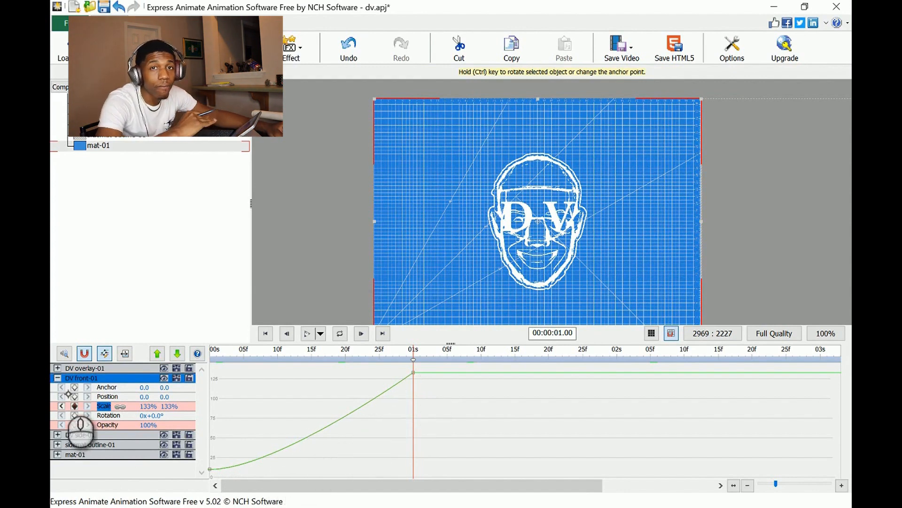
- Collapse DV front-01, expand DV overlay-01 and examine its position curve between 3 and 4 seconds
left_click(57, 378)
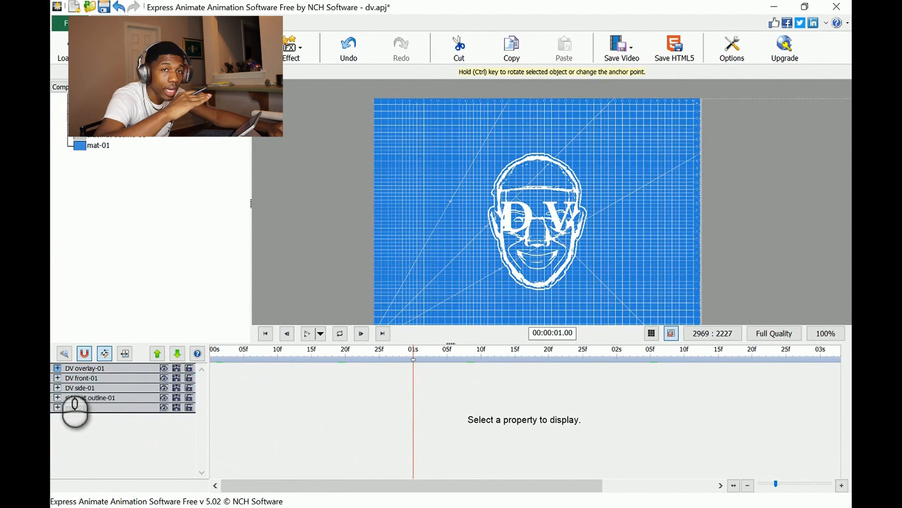
left_click(57, 368)
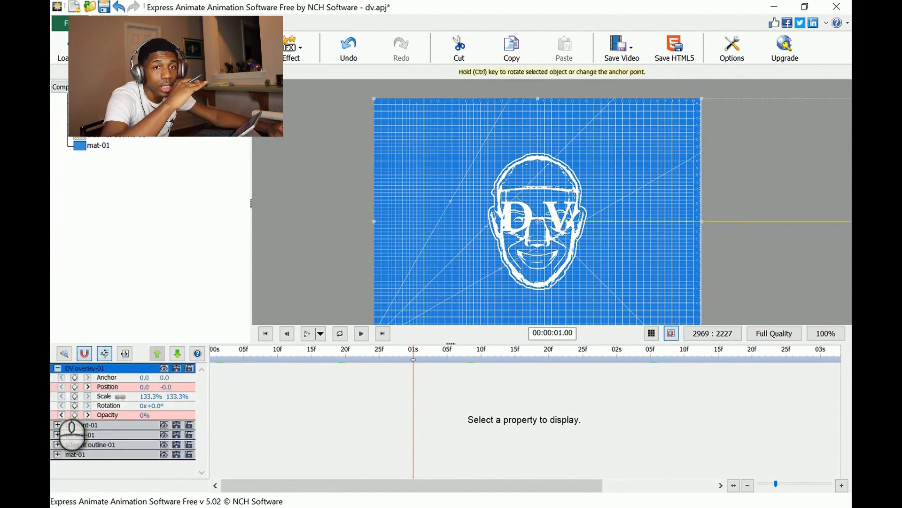
left_click(133, 386)
left_click(108, 388)
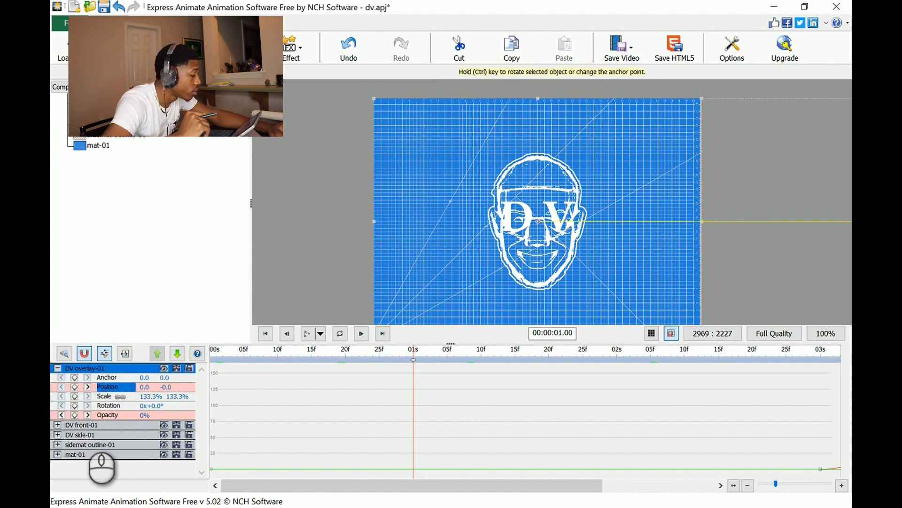
left_click_drag(447, 492, 599, 497)
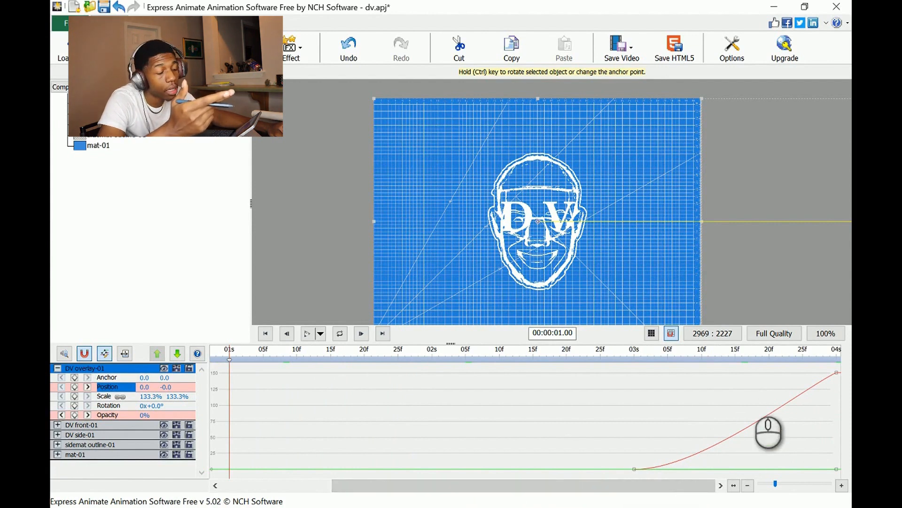
- Close the curve editor and view the interpolation options of the DV overlay-01 position keyframe at 3 seconds without applying any
left_click(104, 354)
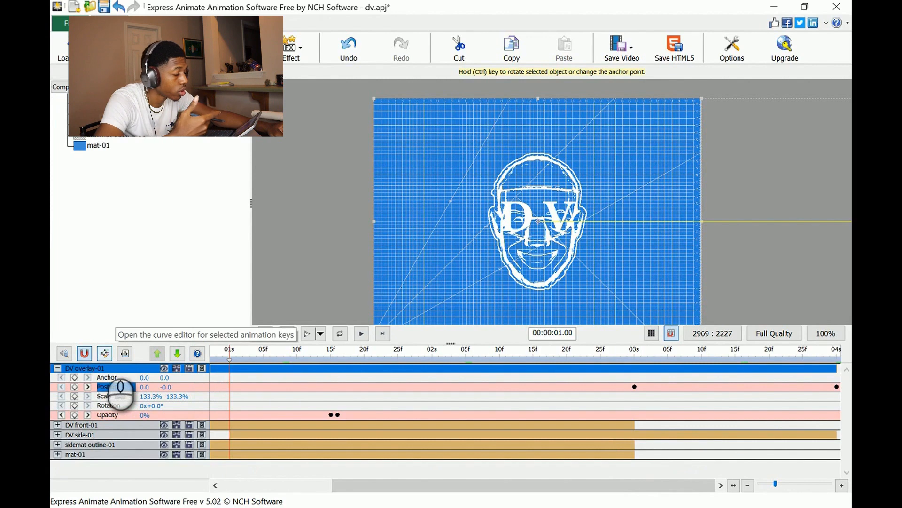
left_click(635, 387)
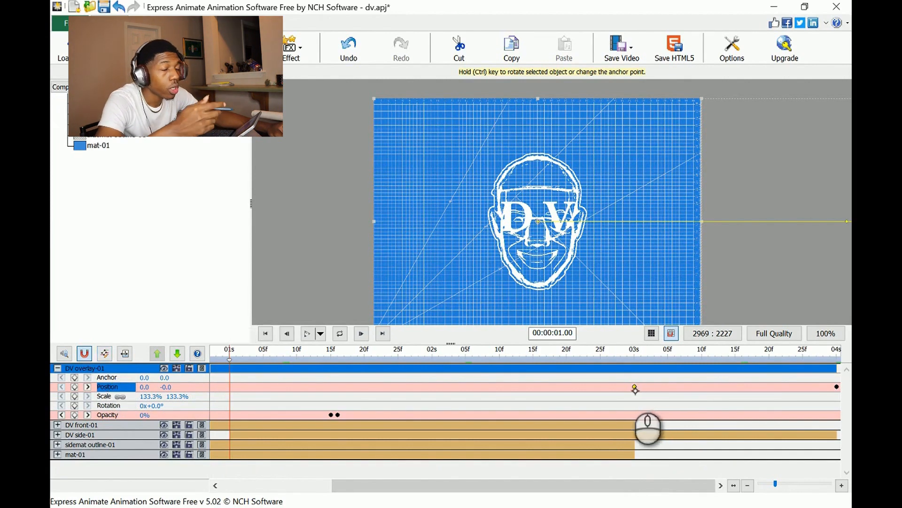
right_click(635, 388)
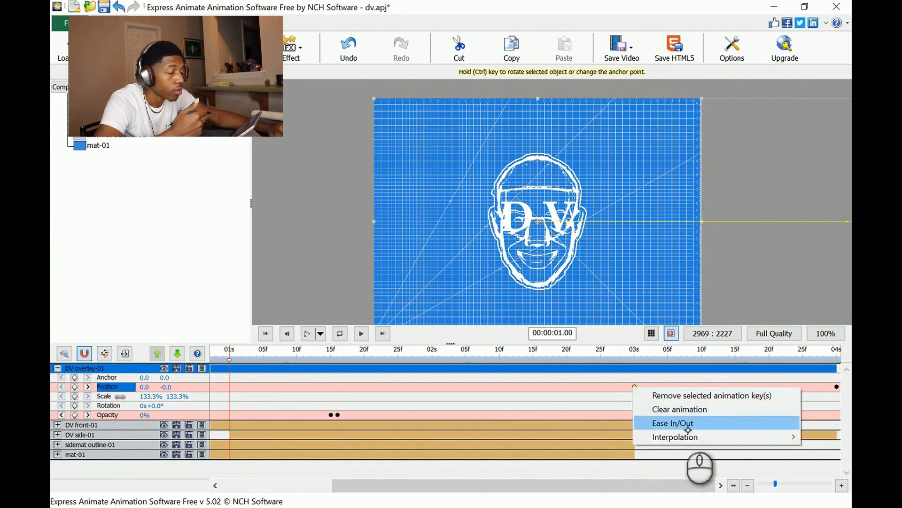
mouse_move(677, 439)
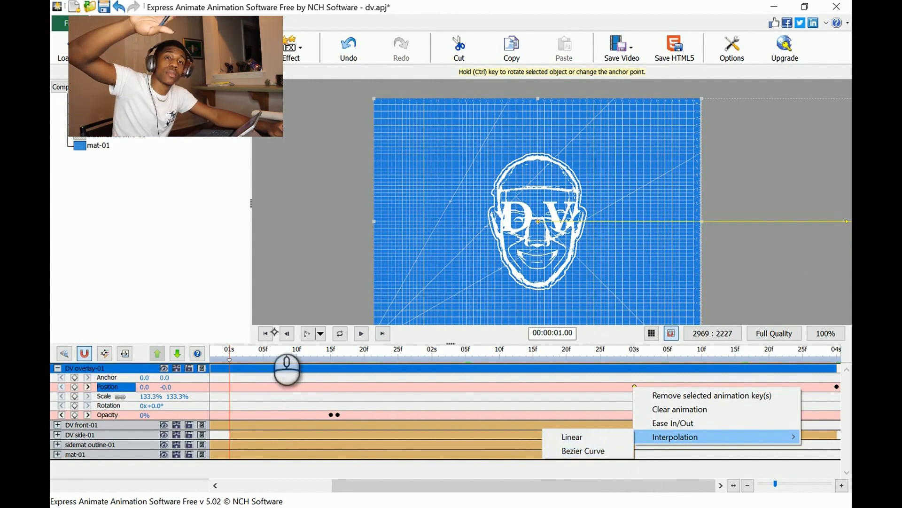
left_click(305, 296)
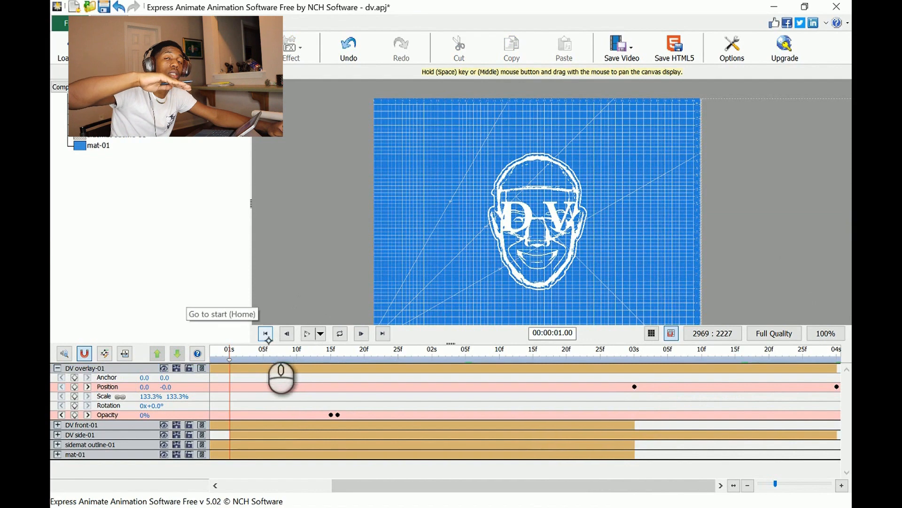
- Return the playhead to the start, collapse the DV overlay-01 properties and play the animation
left_click(265, 333)
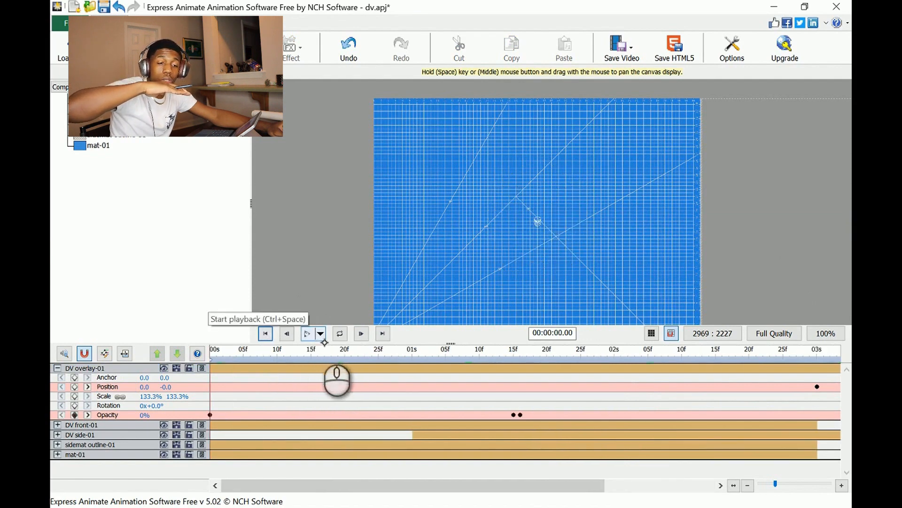
left_click(71, 368)
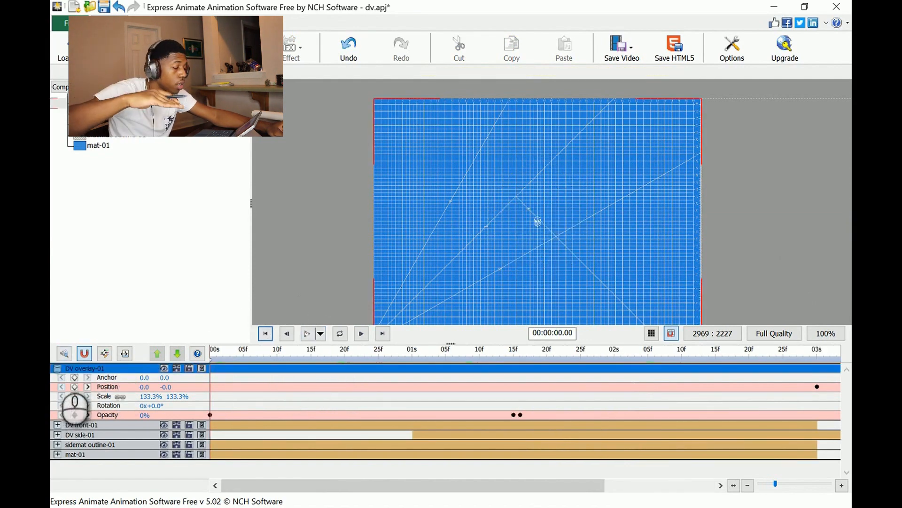
left_click(58, 368)
left_click(233, 425)
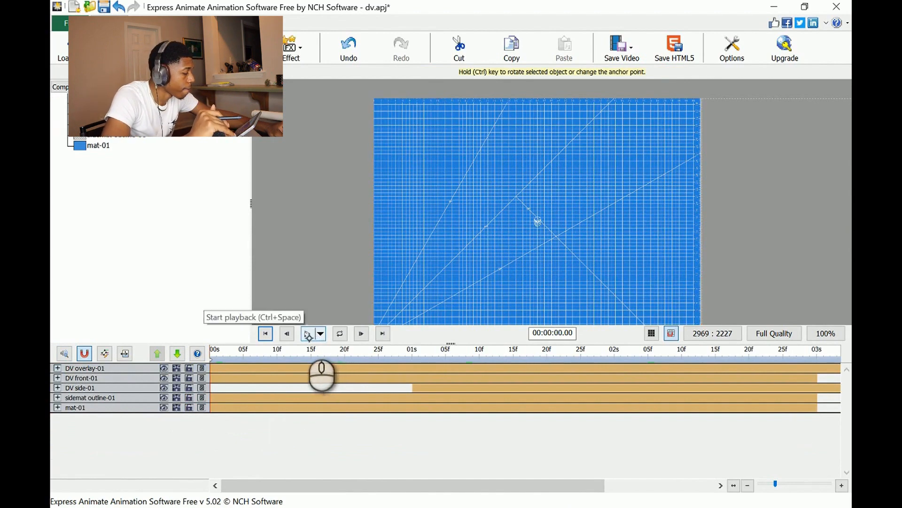
left_click(307, 334)
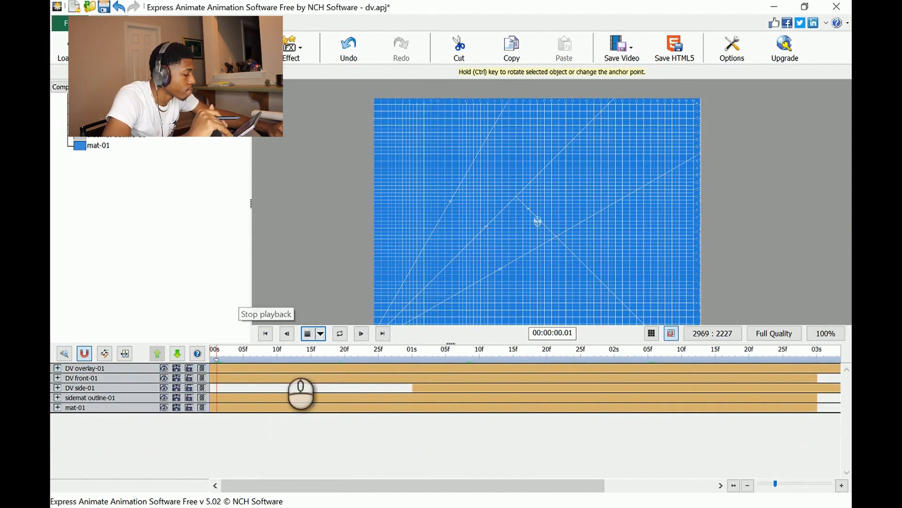